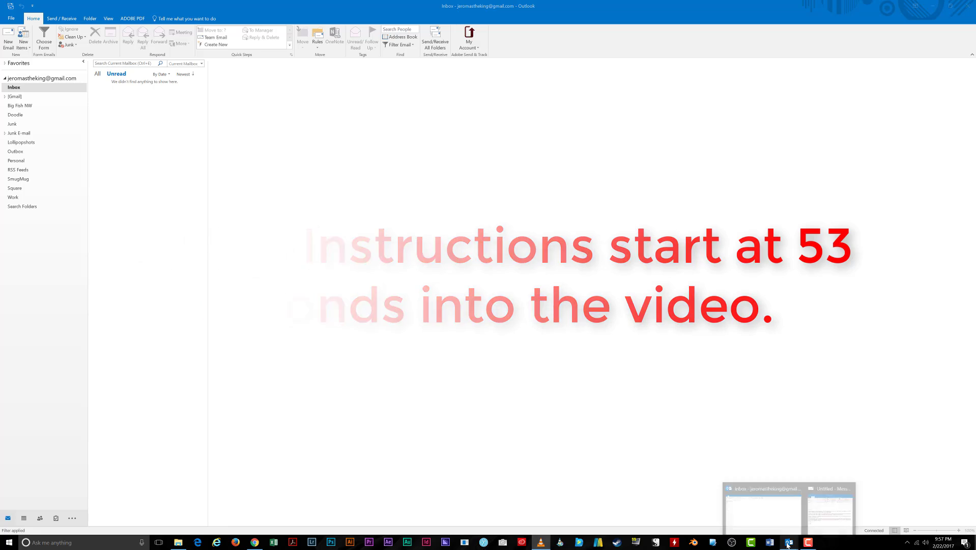
Bring the 'Can you translate this?' draft window forward from the Outlook taskbar.
{"action": "left_click", "coordinate": [815, 511]}
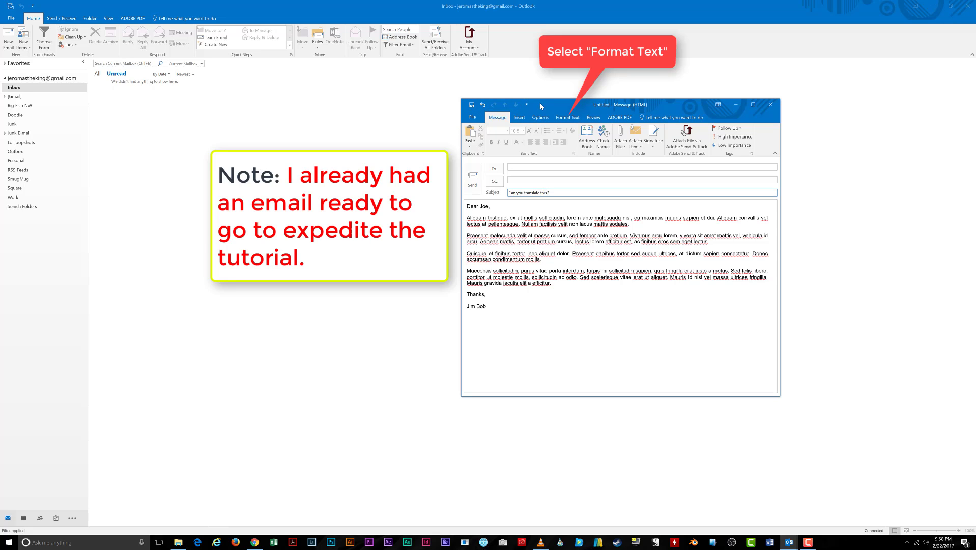
Confirm the draft is HTML, place the cursor in the body, and show the Insert options.
{"action": "left_click", "coordinate": [568, 118]}
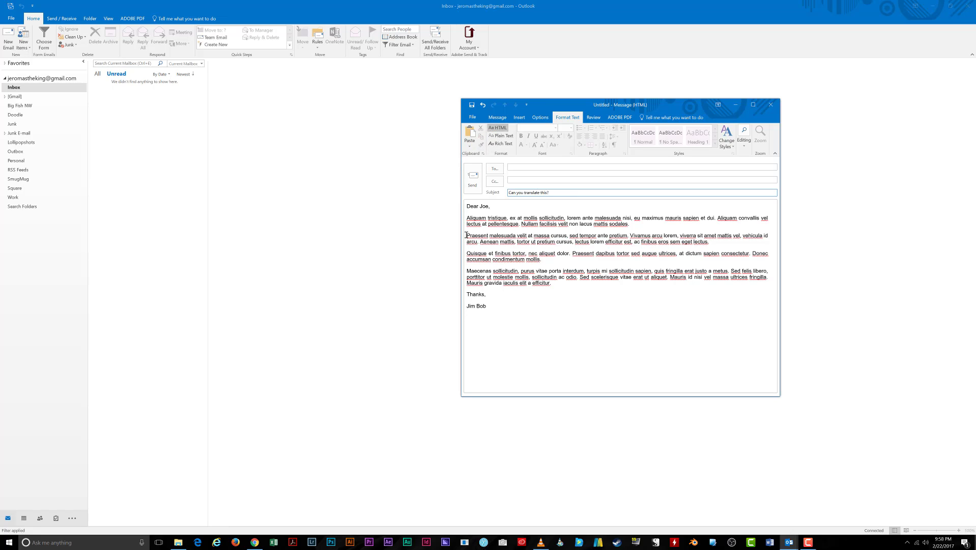
{"action": "left_click", "coordinate": [466, 235]}
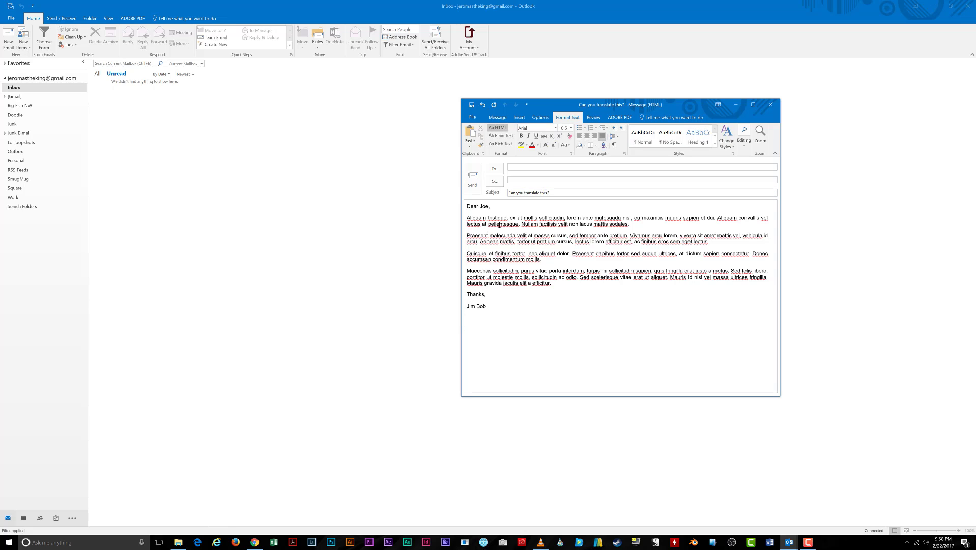
{"action": "left_click", "coordinate": [520, 119]}
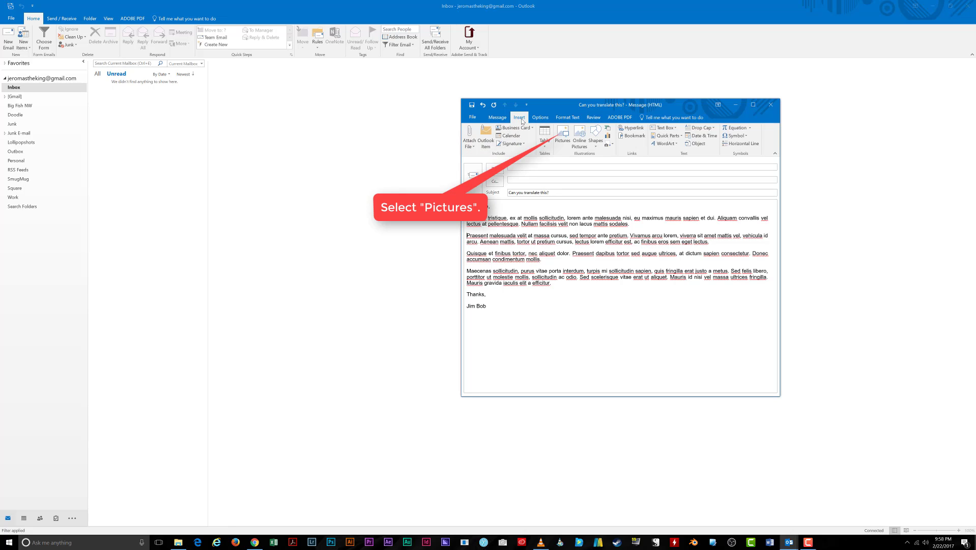
Insert tucker-and-sarah-web-7.jpg from the Desktop, then place the cursor before 'Aliquam'.
{"action": "left_click", "coordinate": [562, 139]}
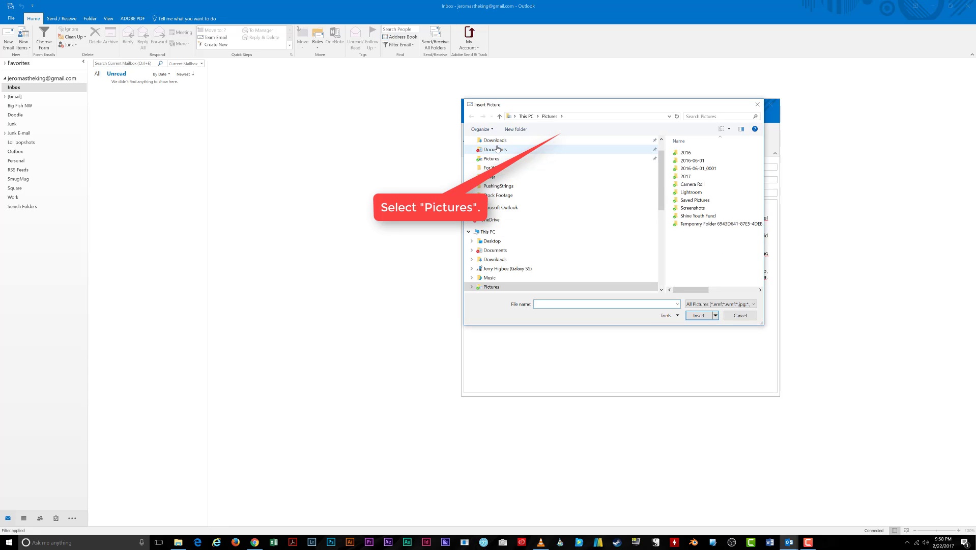
{"action": "left_click", "coordinate": [493, 242]}
{"action": "left_click", "coordinate": [691, 207]}
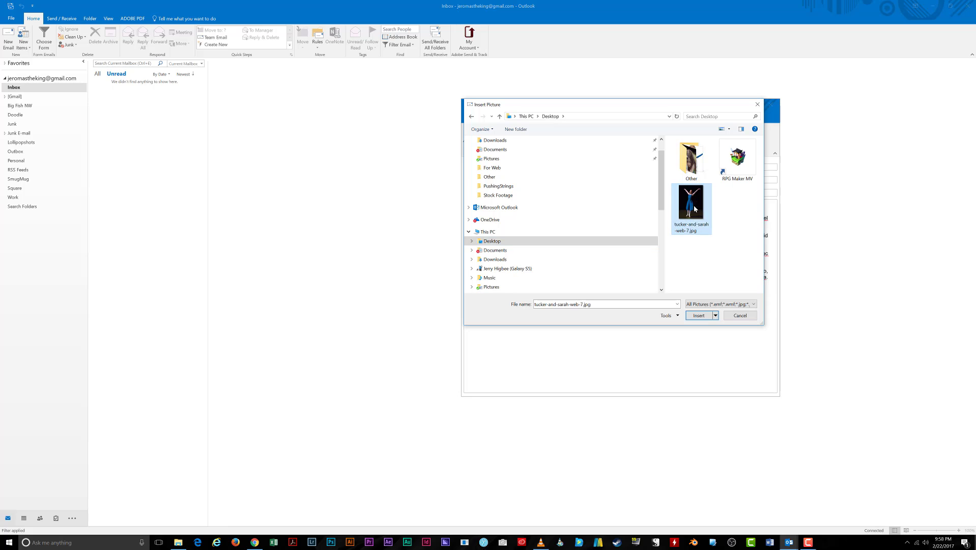
{"action": "left_click", "coordinate": [699, 315]}
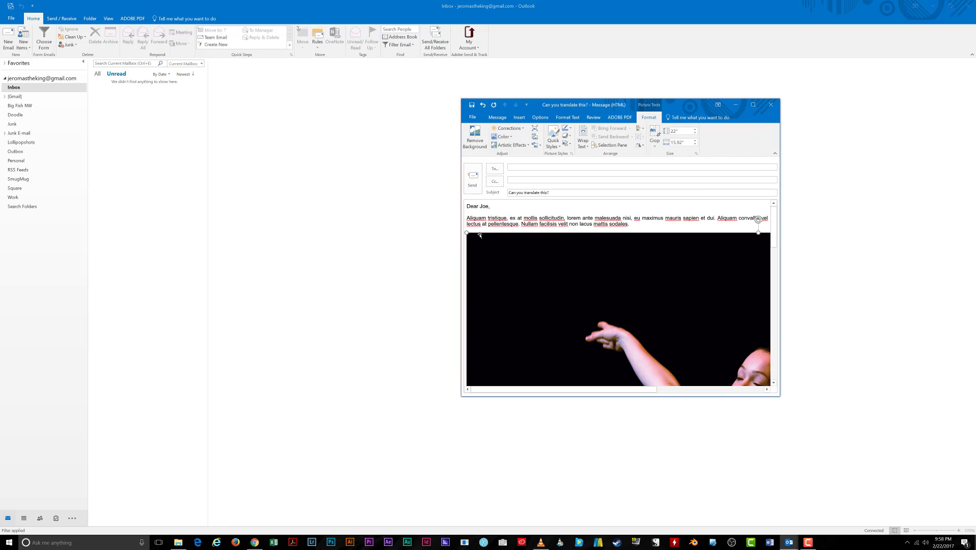
{"action": "scroll", "coordinate": [504, 235], "scroll_direction": "down", "scroll_amount": 3}
{"action": "scroll", "coordinate": [514, 235], "scroll_direction": "down", "scroll_amount": 10}
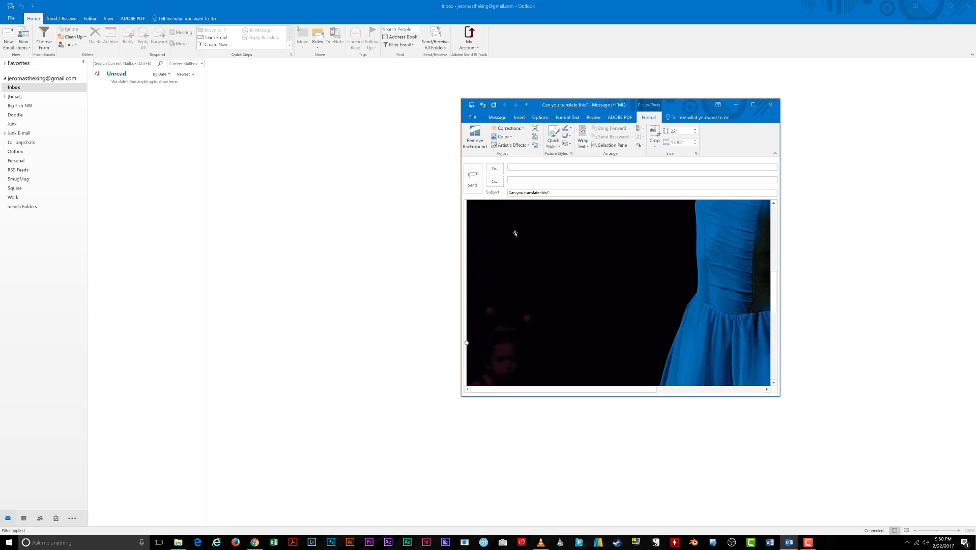
{"action": "scroll", "coordinate": [515, 235], "scroll_direction": "up", "scroll_amount": 10}
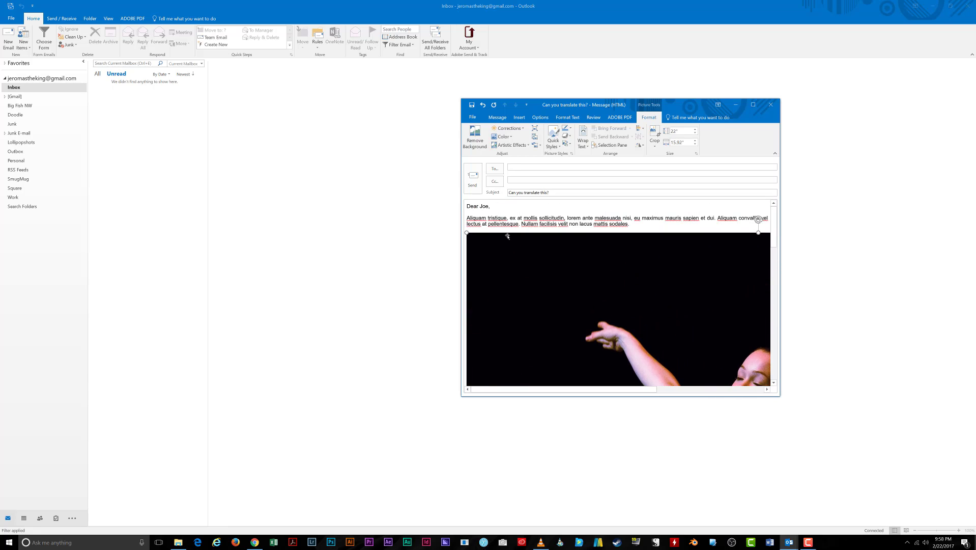
{"action": "left_click", "coordinate": [467, 217]}
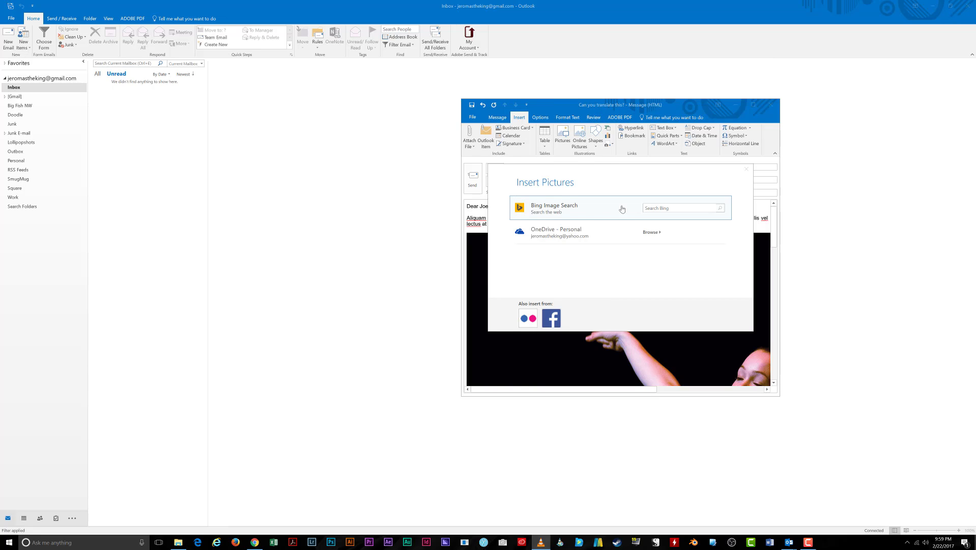
Search Bing images for 'goat in a sweater' and pick a goat photo from the results.
{"action": "left_click", "coordinate": [654, 207]}
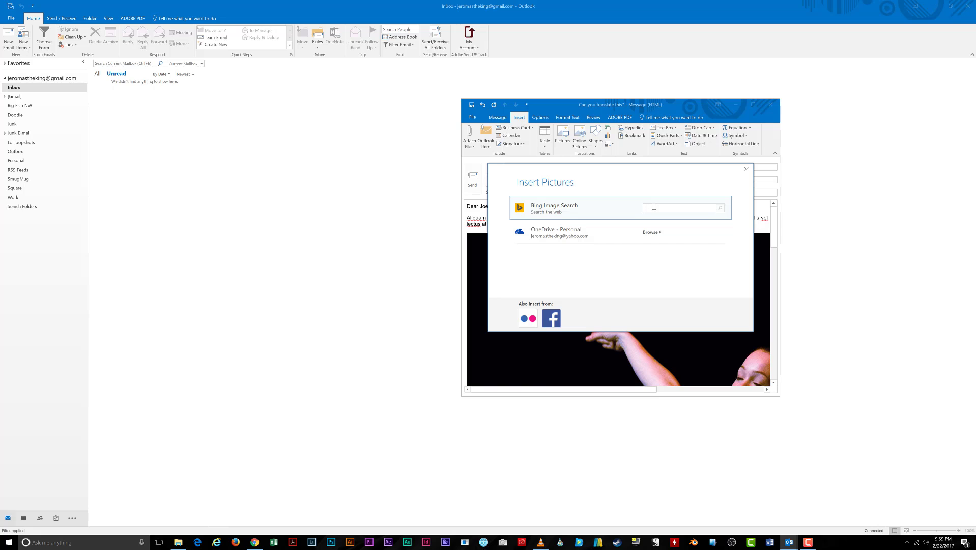
{"action": "type", "text": "goa"}
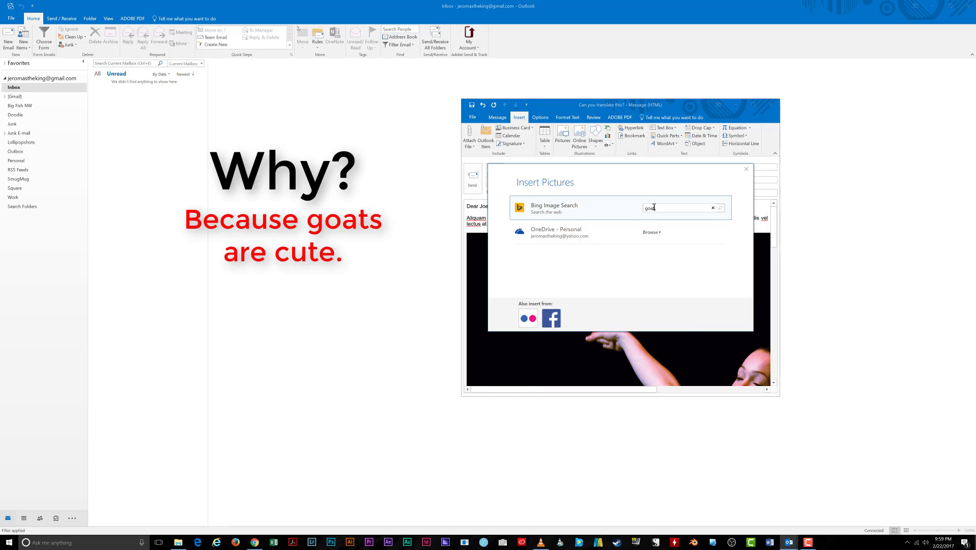
{"action": "type", "text": "t in a sweater"}
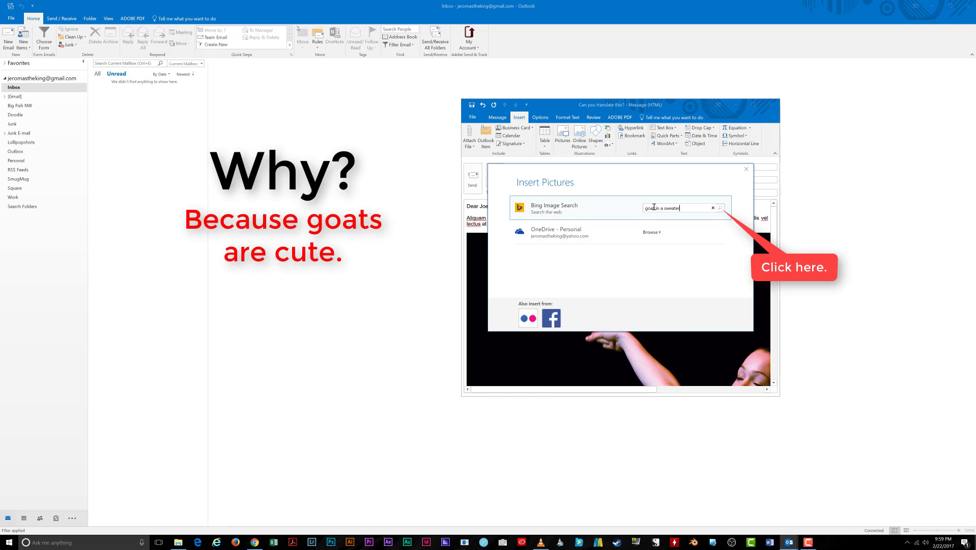
{"action": "left_click", "coordinate": [721, 212]}
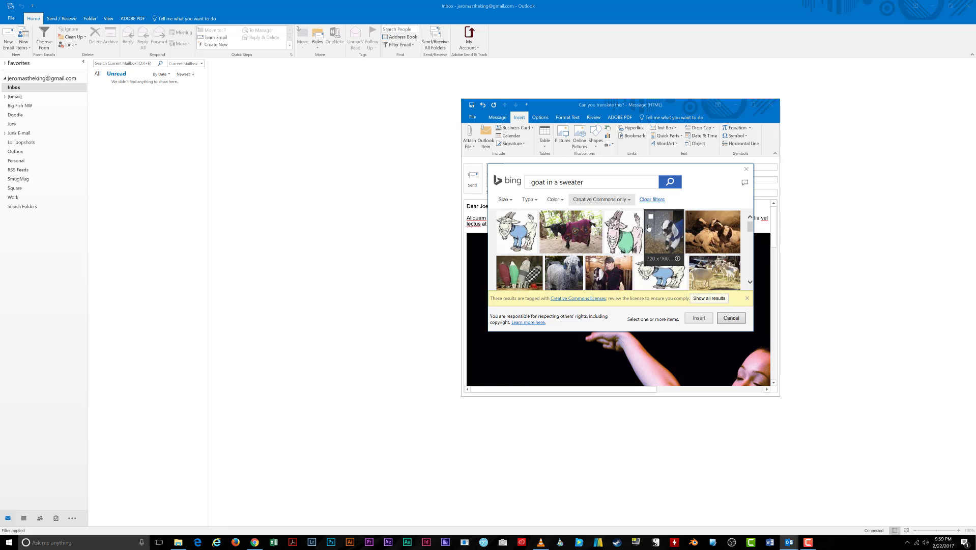
{"action": "scroll", "coordinate": [670, 227], "scroll_direction": "down", "scroll_amount": 2}
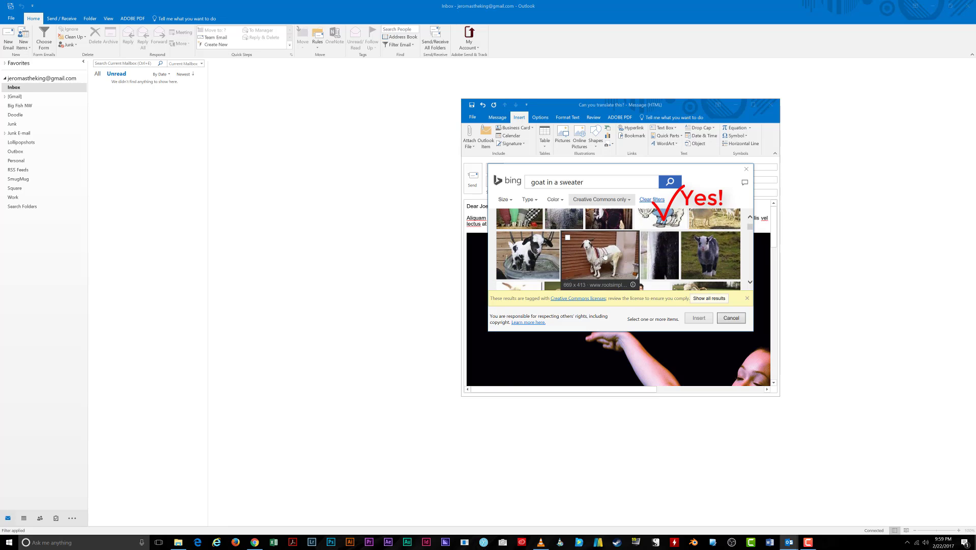
{"action": "scroll", "coordinate": [654, 246], "scroll_direction": "up", "scroll_amount": 1}
{"action": "scroll", "coordinate": [664, 237], "scroll_direction": "up", "scroll_amount": 1}
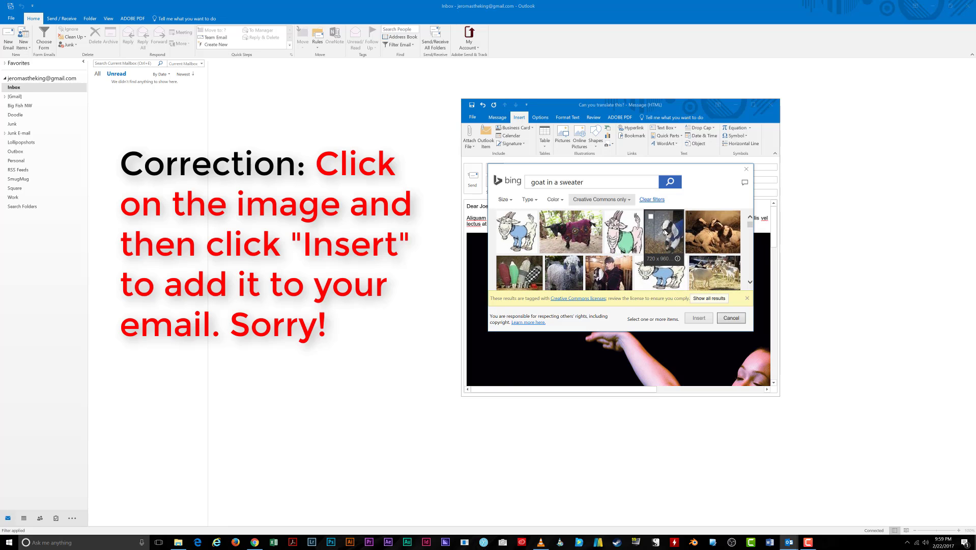
{"action": "left_click", "coordinate": [664, 229]}
Insert the chosen goat photo, then select the dancer photo further down the message.
{"action": "left_click", "coordinate": [696, 317]}
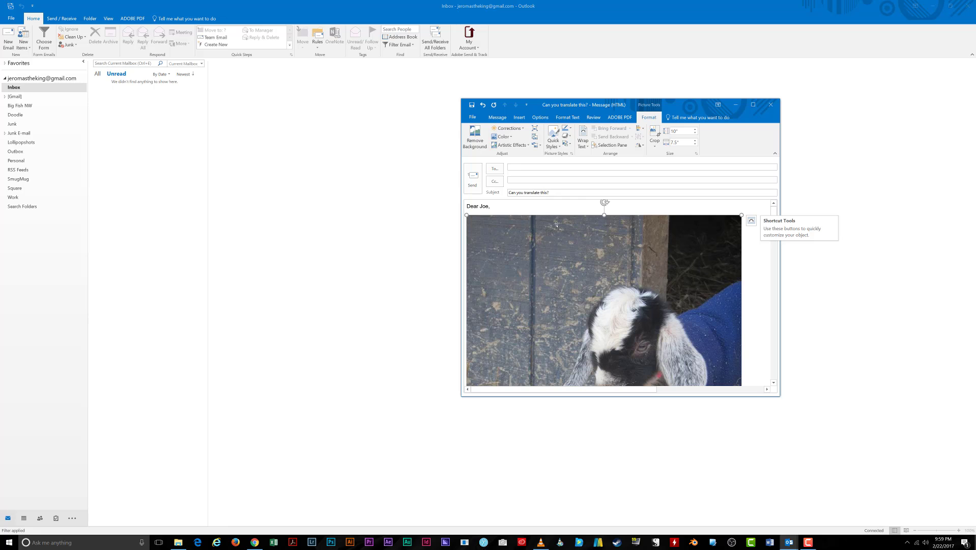
{"action": "scroll", "coordinate": [612, 270], "scroll_direction": "down", "scroll_amount": 2}
{"action": "scroll", "coordinate": [613, 270], "scroll_direction": "down", "scroll_amount": 10}
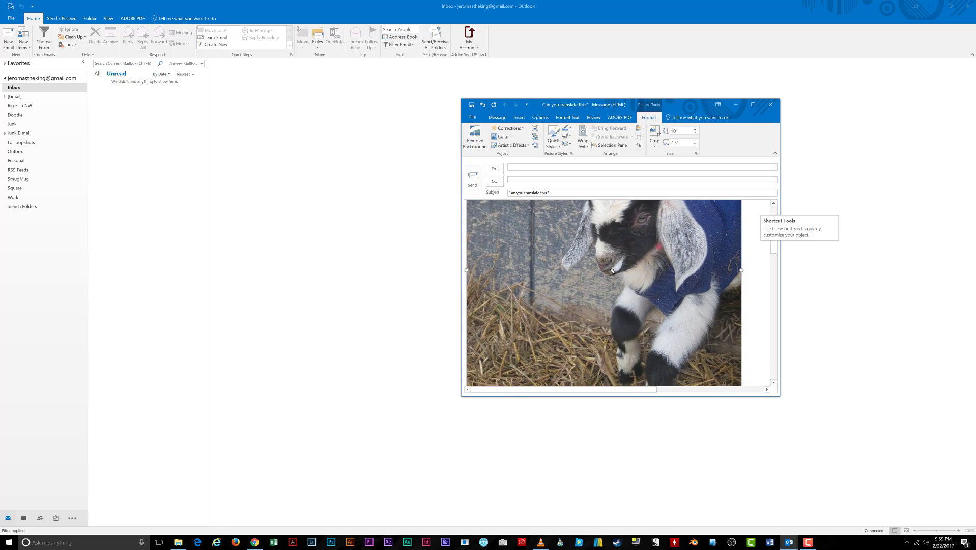
{"action": "scroll", "coordinate": [612, 270], "scroll_direction": "up", "scroll_amount": 12}
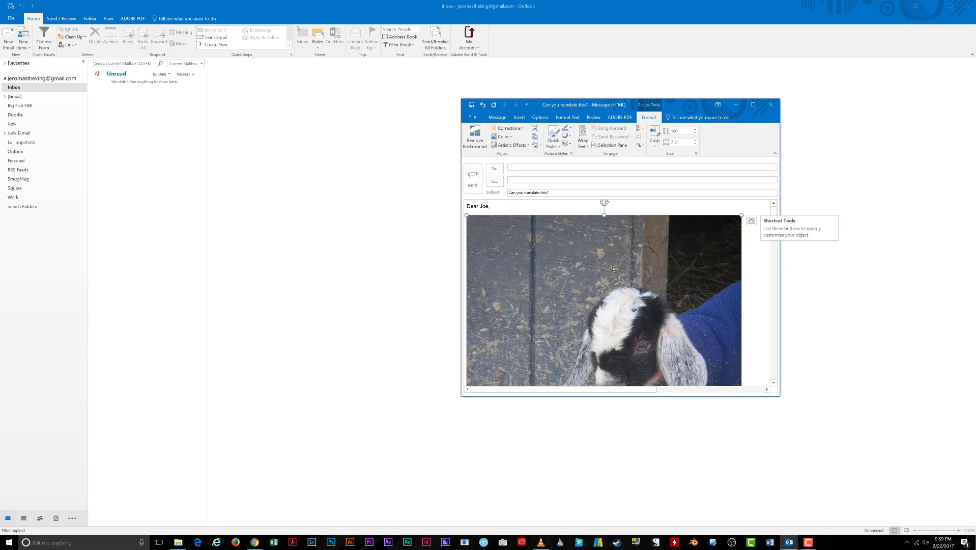
{"action": "scroll", "coordinate": [612, 268], "scroll_direction": "down", "scroll_amount": 8}
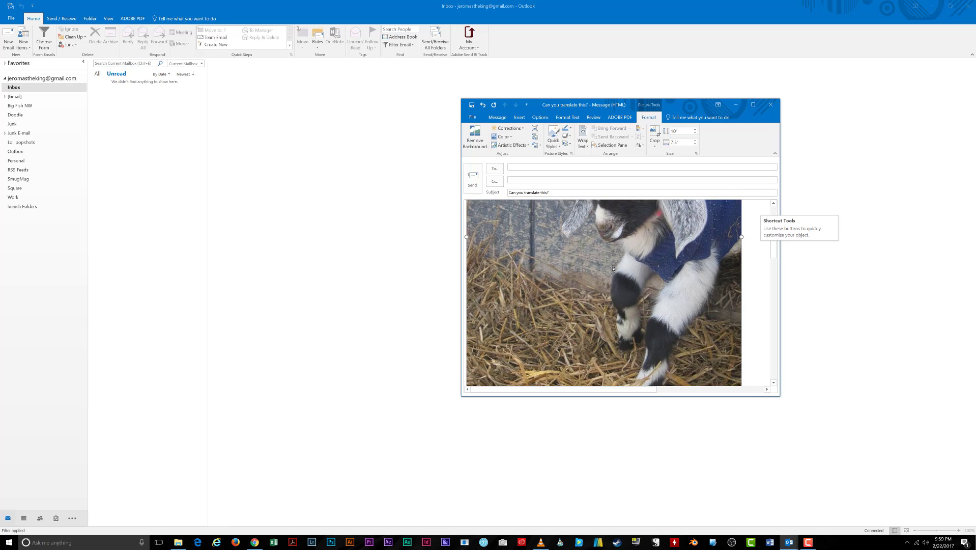
{"action": "scroll", "coordinate": [612, 268], "scroll_direction": "down", "scroll_amount": 6}
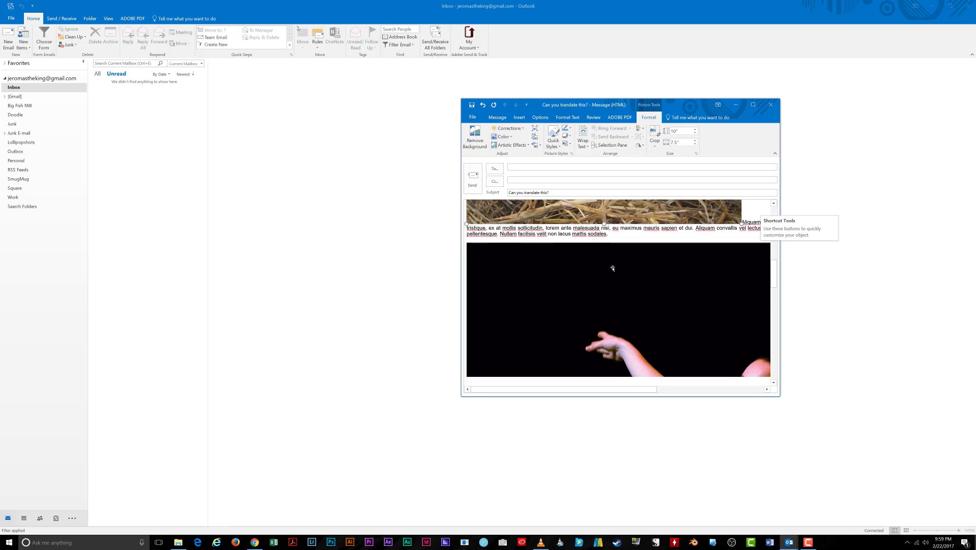
{"action": "scroll", "coordinate": [612, 269], "scroll_direction": "down", "scroll_amount": 2}
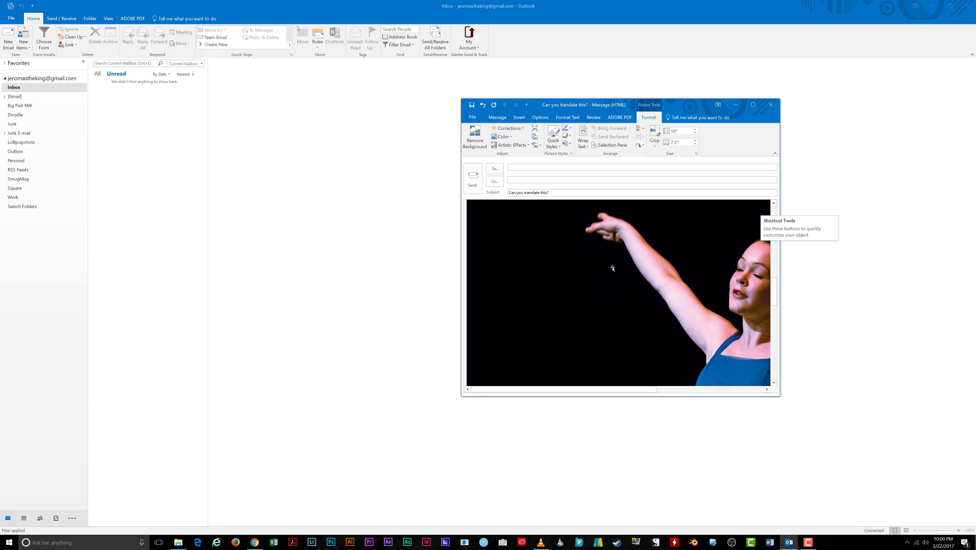
{"action": "scroll", "coordinate": [641, 265], "scroll_direction": "down", "scroll_amount": 2}
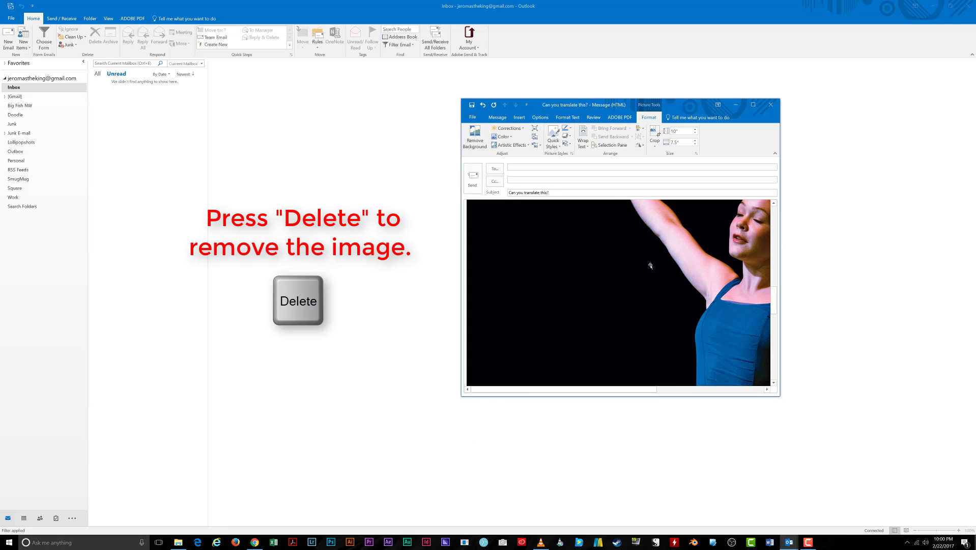
{"action": "left_click", "coordinate": [650, 265]}
Delete the dancer photo and enlarge the message window.
{"action": "key", "text": "Delete"}
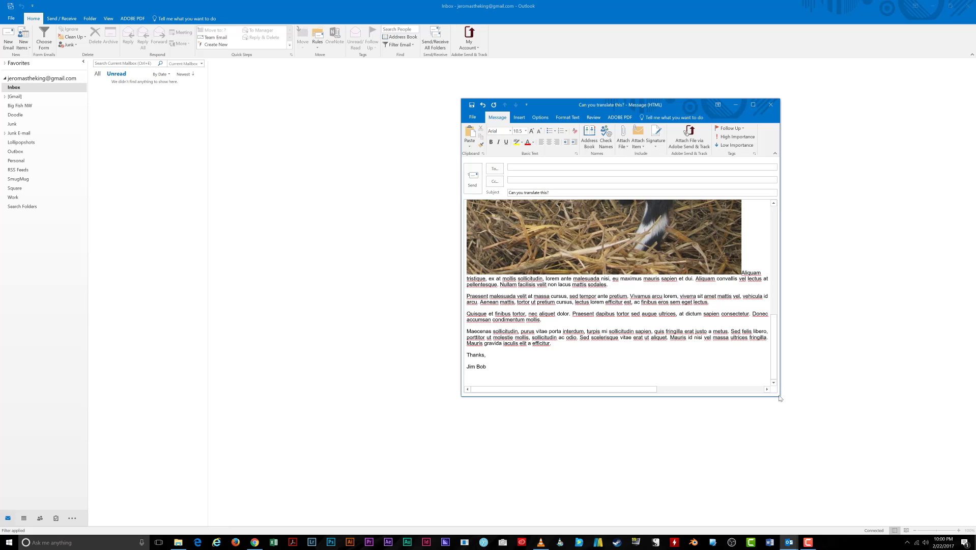
{"action": "left_click_drag", "start_coordinate": [780, 398], "coordinate": [875, 468]}
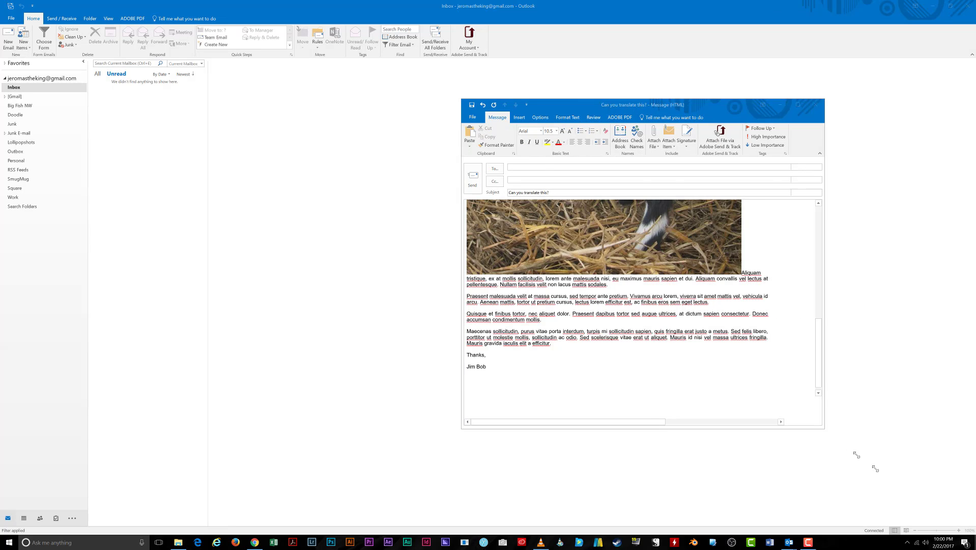
{"action": "left_click_drag", "start_coordinate": [875, 468], "coordinate": [904, 492]}
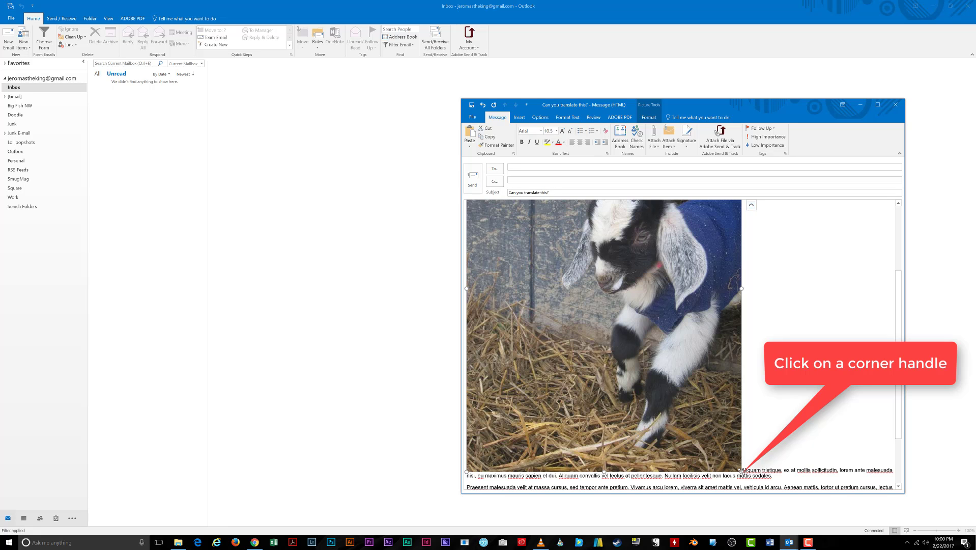
Resize the goat picture down to a small thumbnail, undoing the first attempts.
{"action": "left_click_drag", "start_coordinate": [740, 470], "coordinate": [638, 334]}
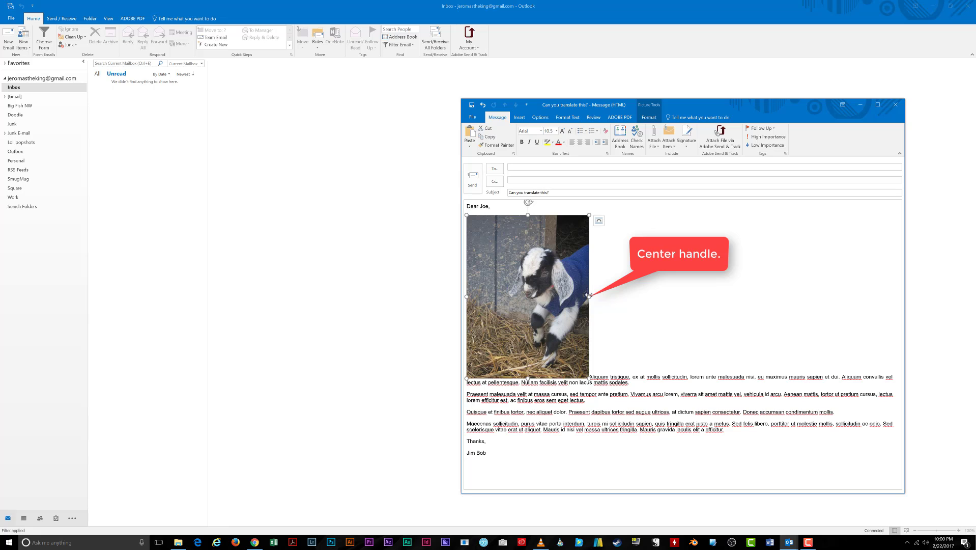
{"action": "mouse_move", "coordinate": [588, 295]}
{"action": "left_mouse_down"}
{"action": "mouse_move", "coordinate": [570, 289]}
{"action": "mouse_move", "coordinate": [591, 291]}
{"action": "left_mouse_up"}
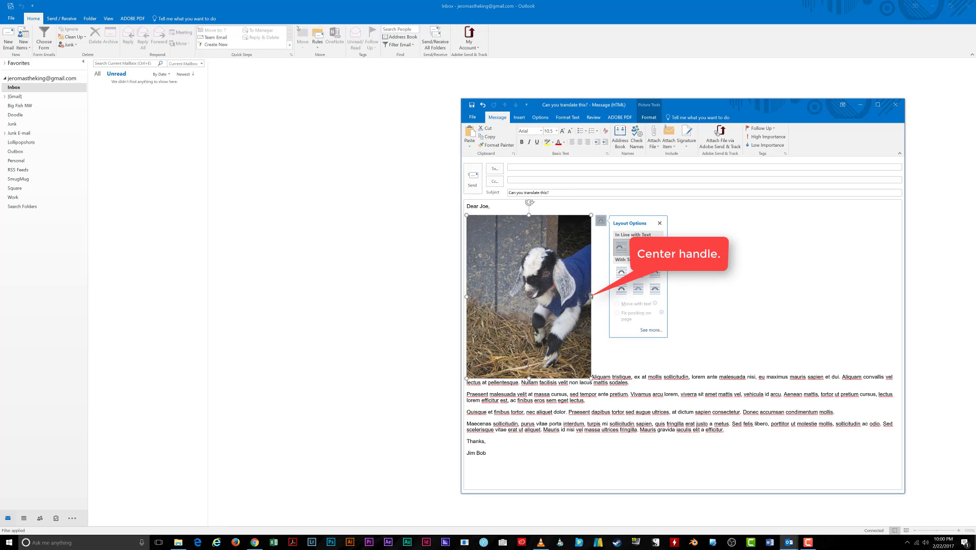
{"action": "key", "text": "ctrl+z"}
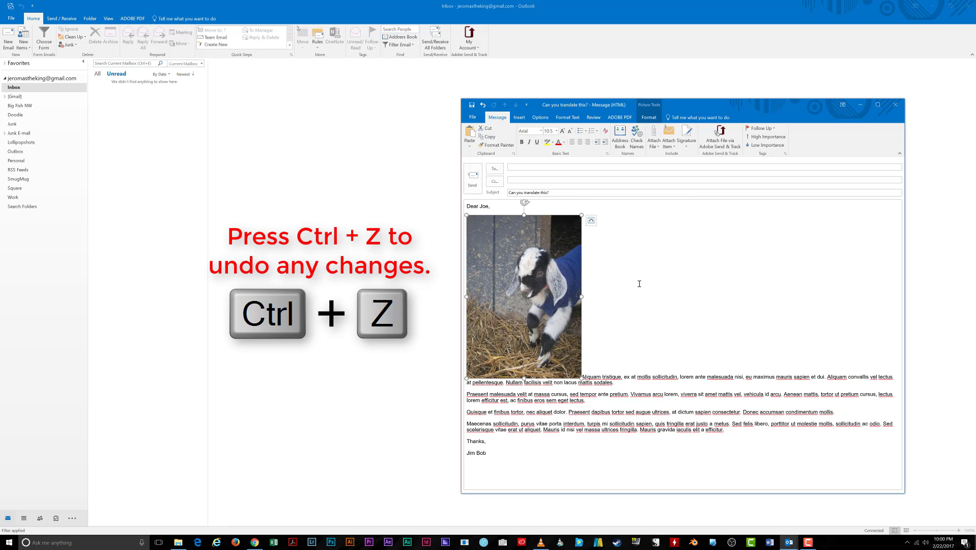
{"action": "key", "text": "ctrl+z"}
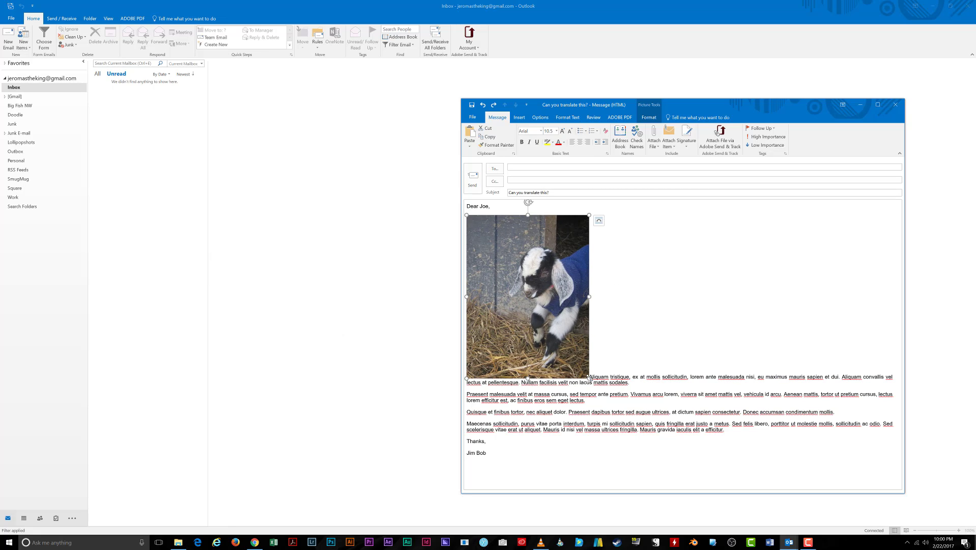
{"action": "left_click_drag", "start_coordinate": [588, 377], "coordinate": [506, 254]}
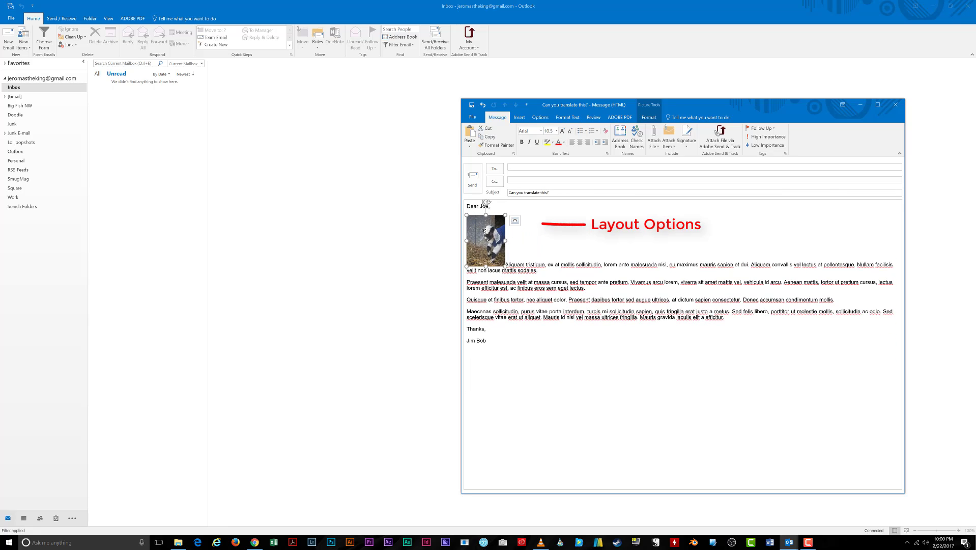
Set the goat thumbnail's layout to Square text wrapping, keeping Move with text.
{"action": "left_click", "coordinate": [515, 222]}
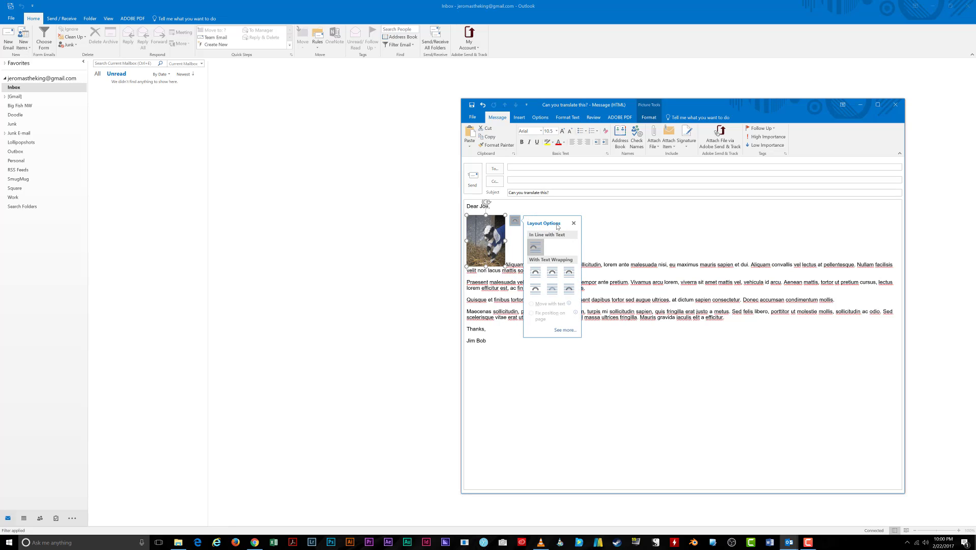
{"action": "left_click", "coordinate": [536, 274]}
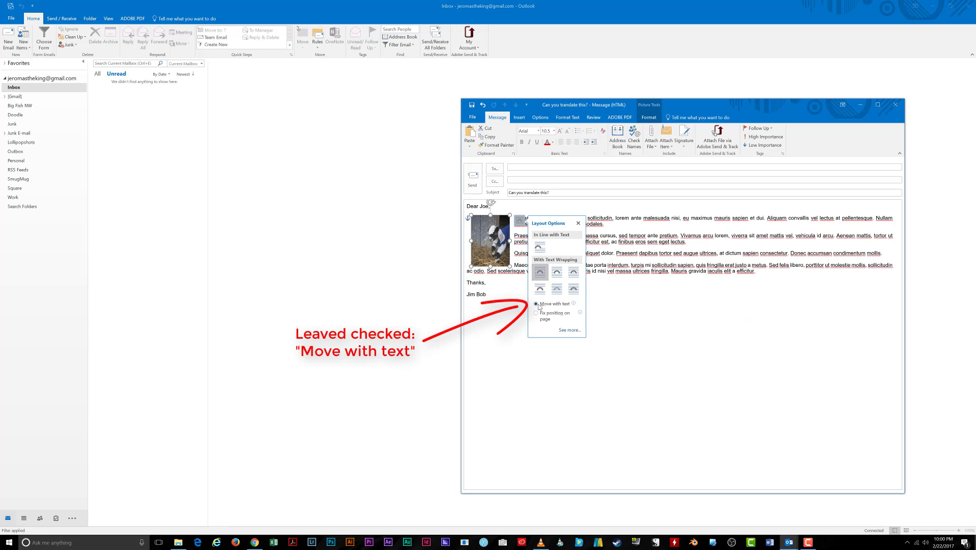
{"action": "left_click", "coordinate": [571, 209]}
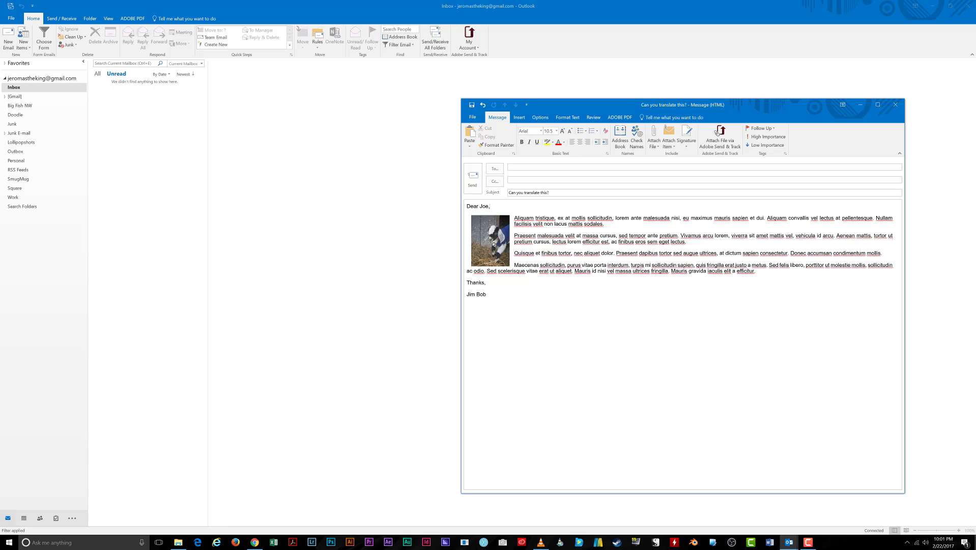
Crop a thin strip from the goat picture's left edge.
{"action": "right_click", "coordinate": [487, 233]}
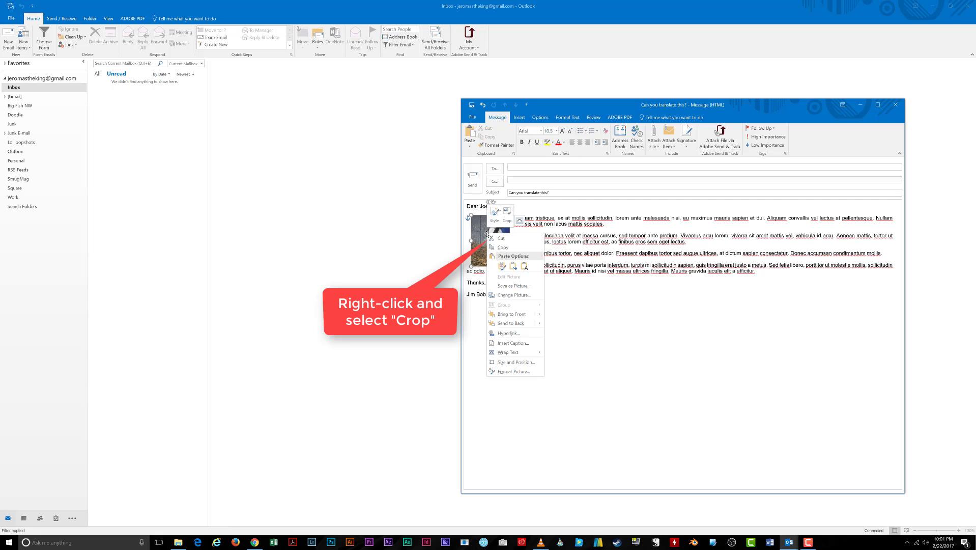
{"action": "left_click", "coordinate": [509, 211]}
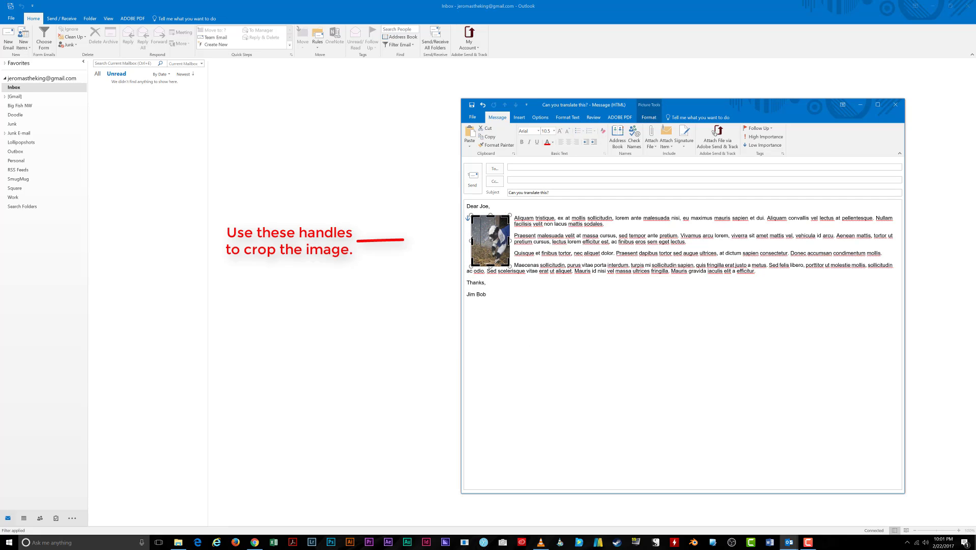
{"action": "left_click_drag", "start_coordinate": [470, 241], "coordinate": [476, 243]}
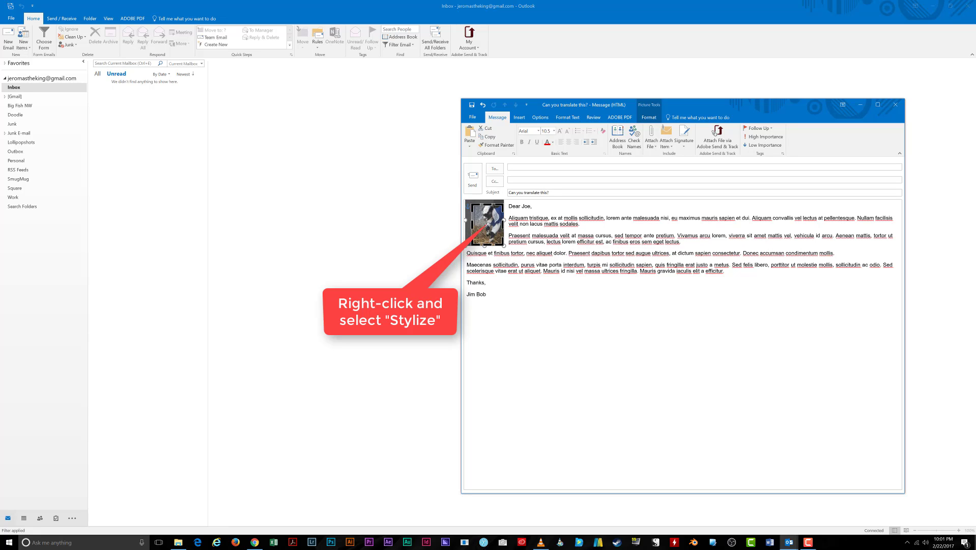
Exit crop mode and apply the oval soft-edged picture style to the goat picture.
{"action": "key", "text": "ctrl+z"}
{"action": "right_click", "coordinate": [487, 234]}
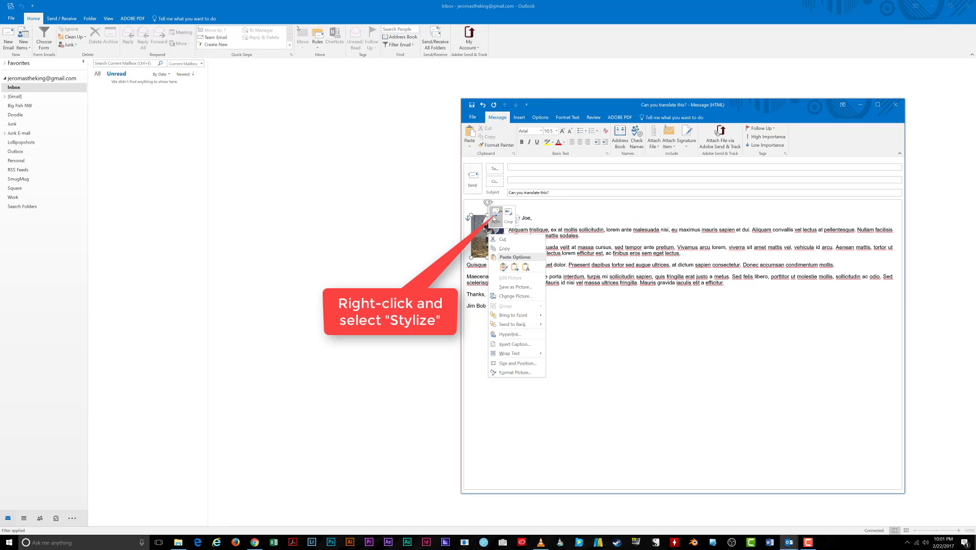
{"action": "left_click", "coordinate": [495, 214]}
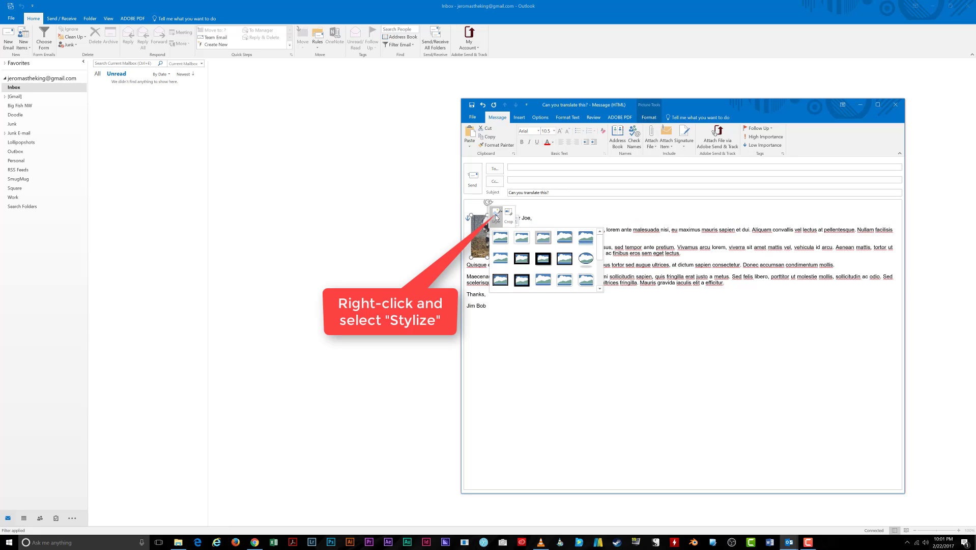
{"action": "left_click", "coordinate": [586, 259]}
{"action": "left_click", "coordinate": [537, 224]}
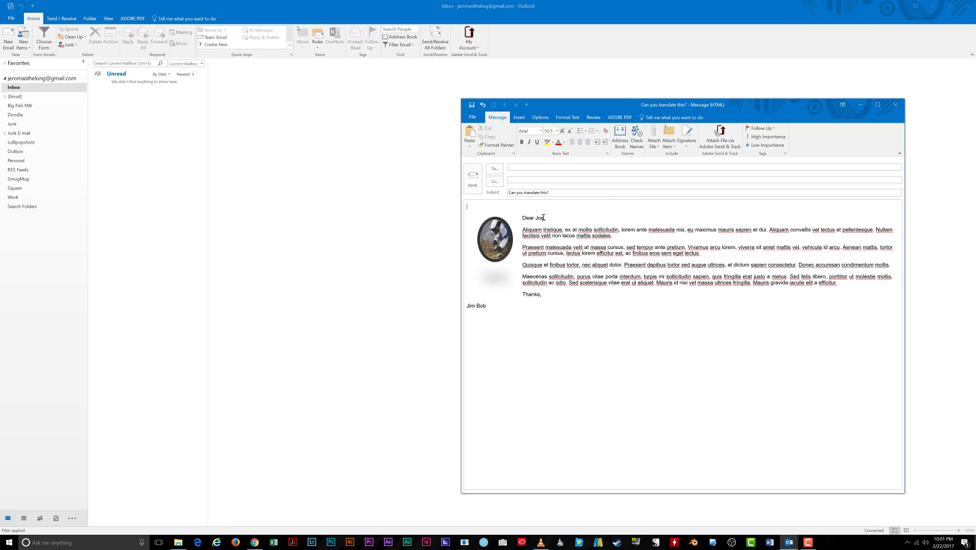
Insert a 'Figure 1' caption for the goat picture.
{"action": "right_click", "coordinate": [499, 230]}
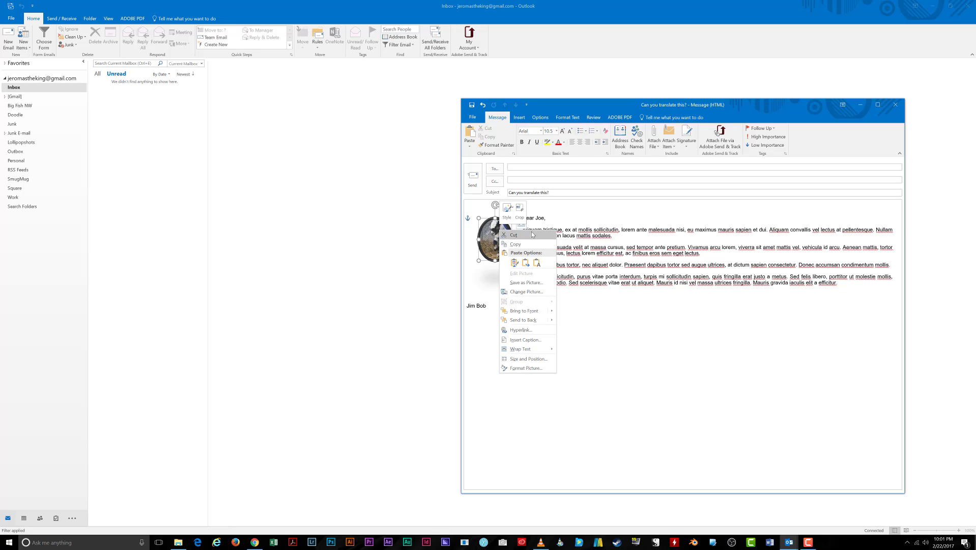
{"action": "key", "text": "Escape"}
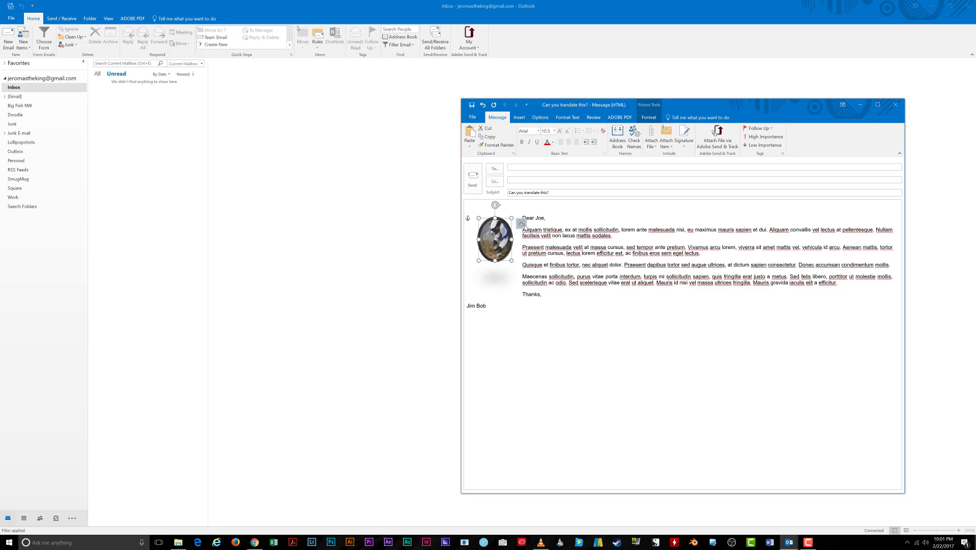
{"action": "left_click", "coordinate": [523, 224]}
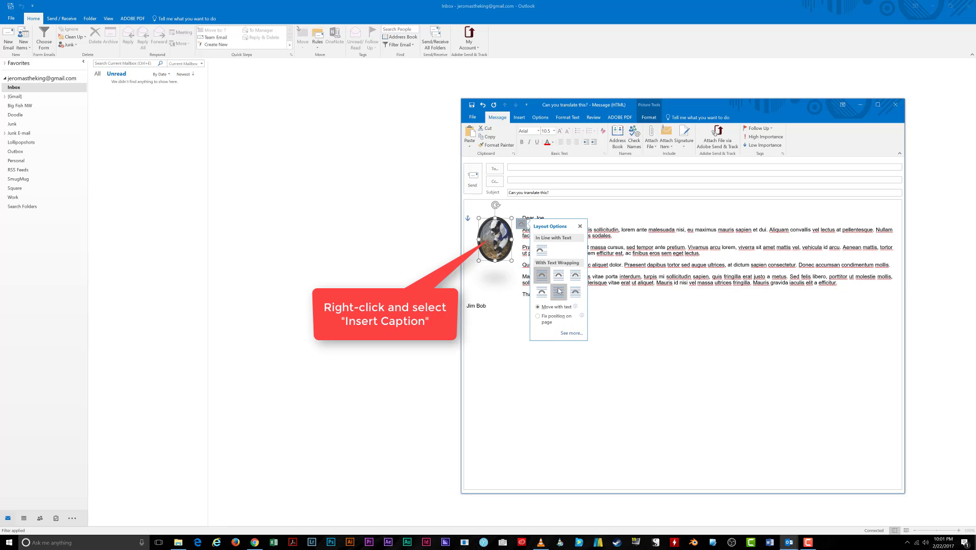
{"action": "right_click", "coordinate": [502, 240]}
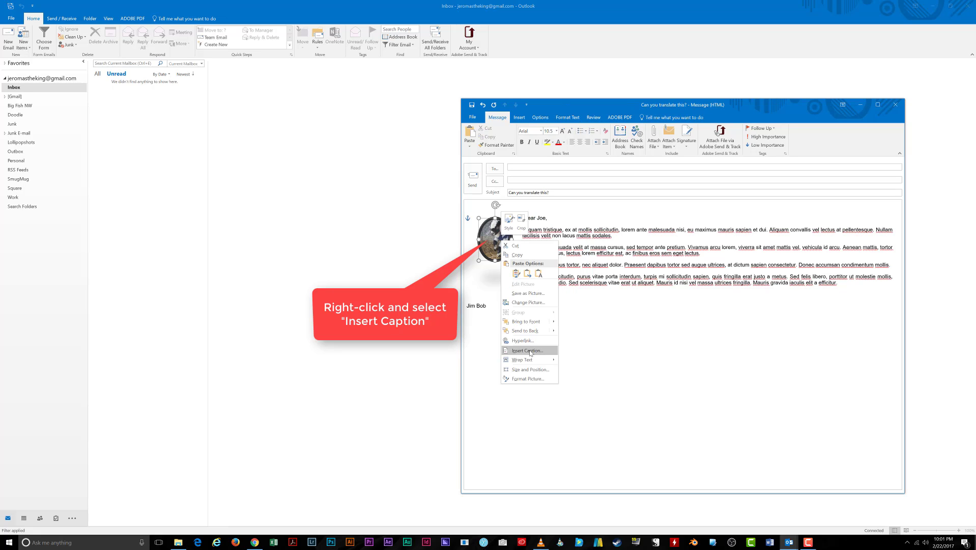
{"action": "left_click", "coordinate": [533, 348]}
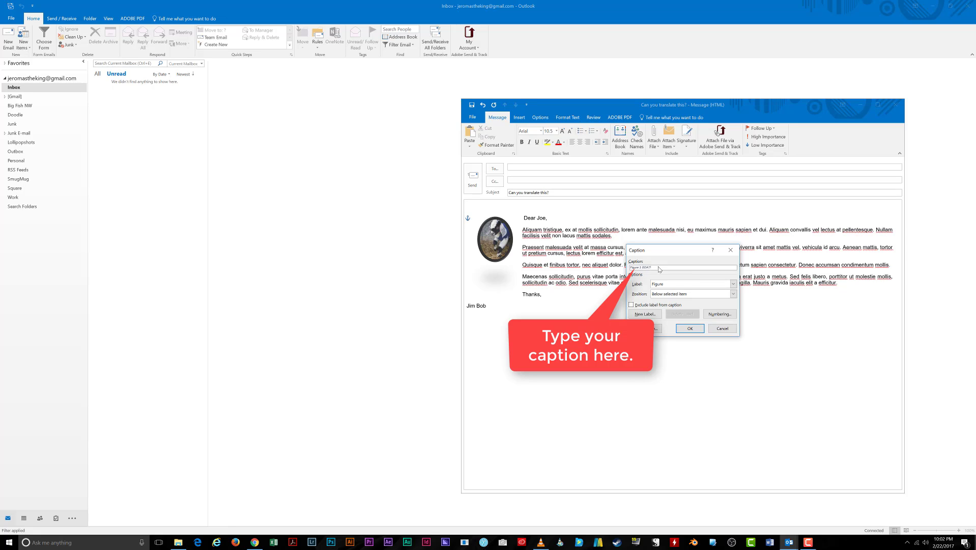
{"action": "left_click", "coordinate": [690, 329]}
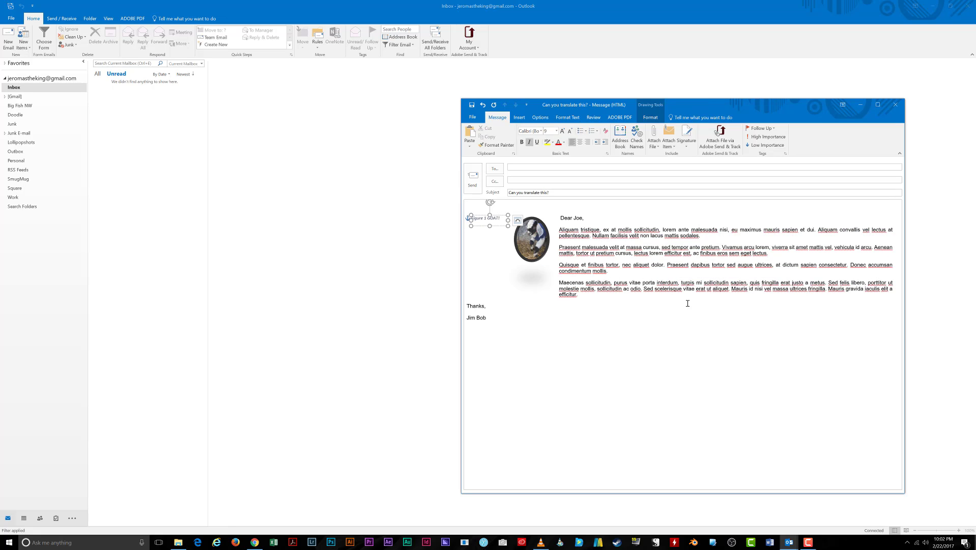
Give the caption box Square wrapping and move it just below the goat picture.
{"action": "left_click", "coordinate": [517, 220]}
{"action": "left_click", "coordinate": [558, 289]}
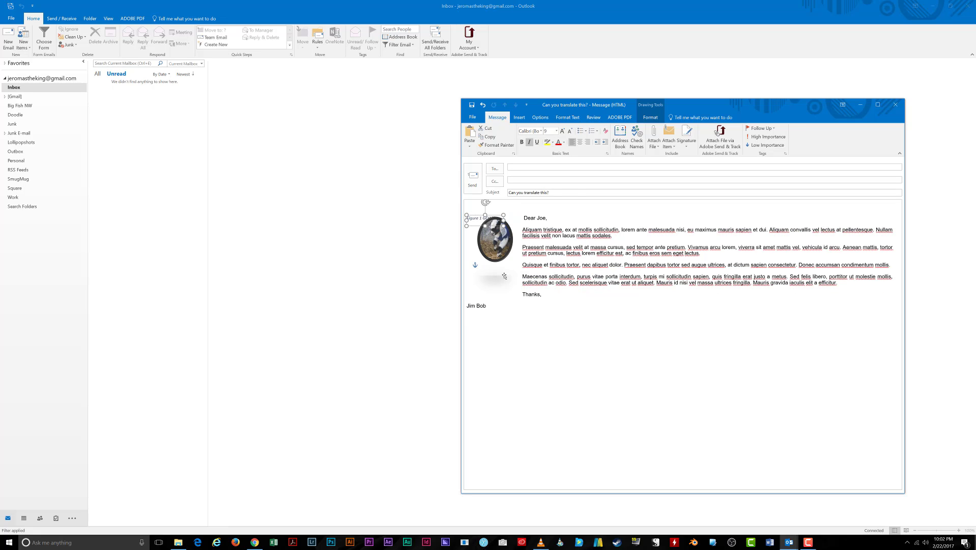
{"action": "left_click_drag", "start_coordinate": [496, 225], "coordinate": [505, 276]}
{"action": "left_click", "coordinate": [502, 256]}
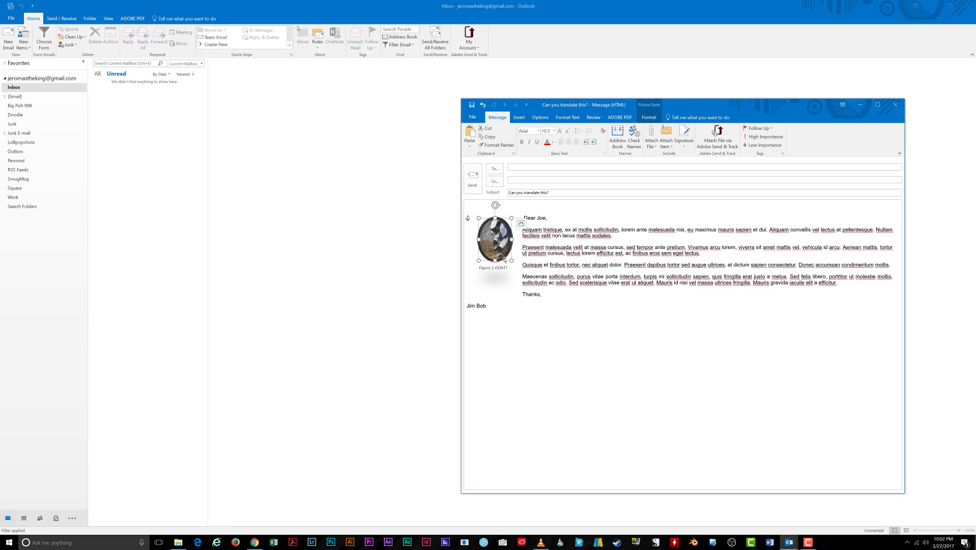
{"action": "right_click", "coordinate": [498, 240]}
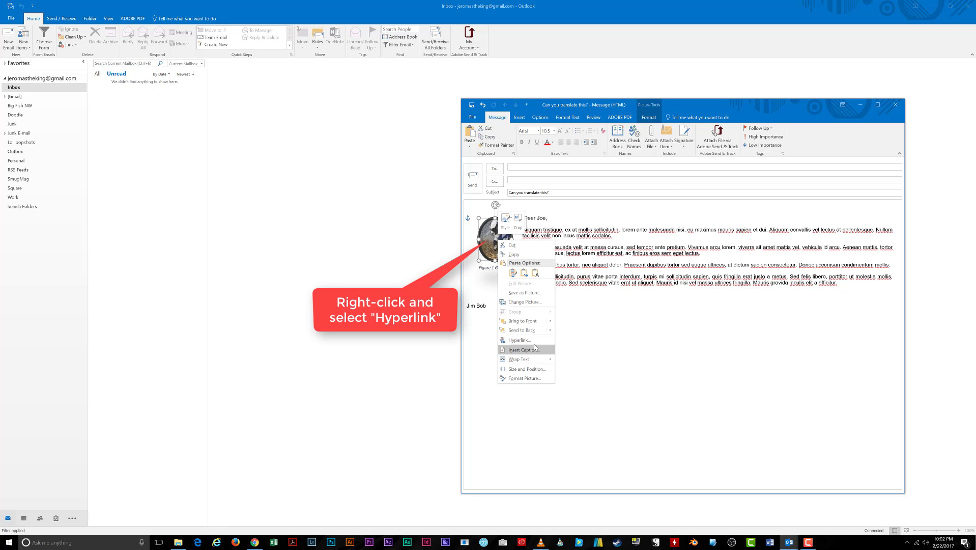
{"action": "left_click", "coordinate": [519, 339]}
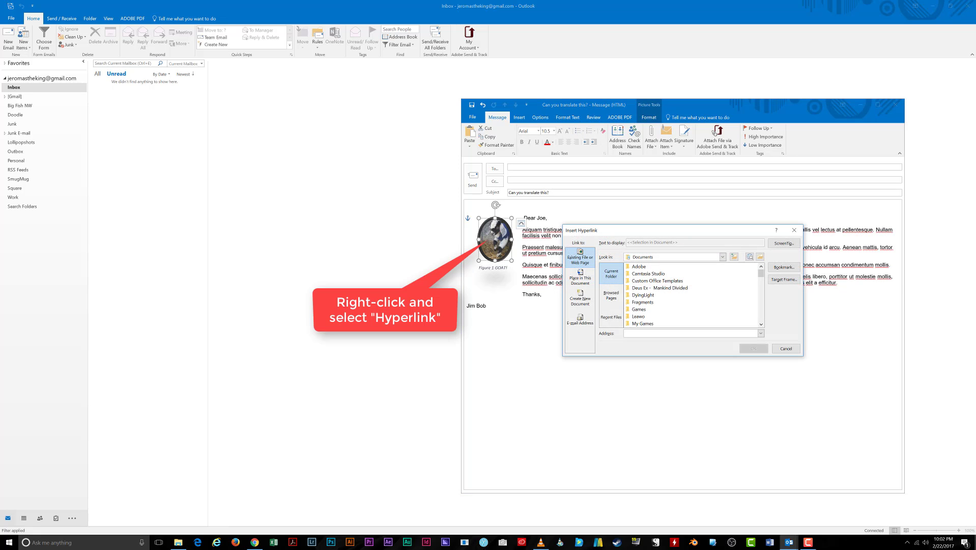
{"action": "left_click", "coordinate": [646, 332]}
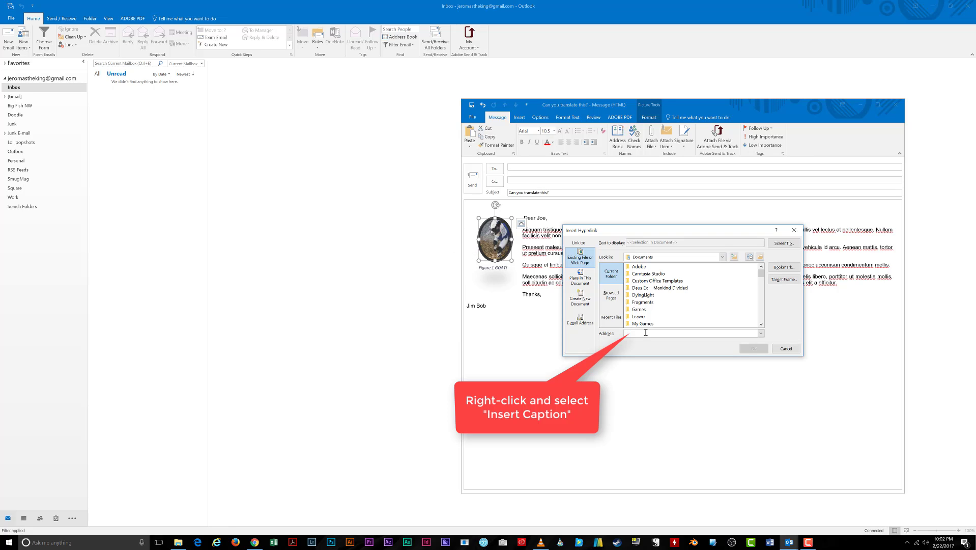
{"action": "type", "text": "www.nigbem"}
{"action": "type", "text": "edia.com"}
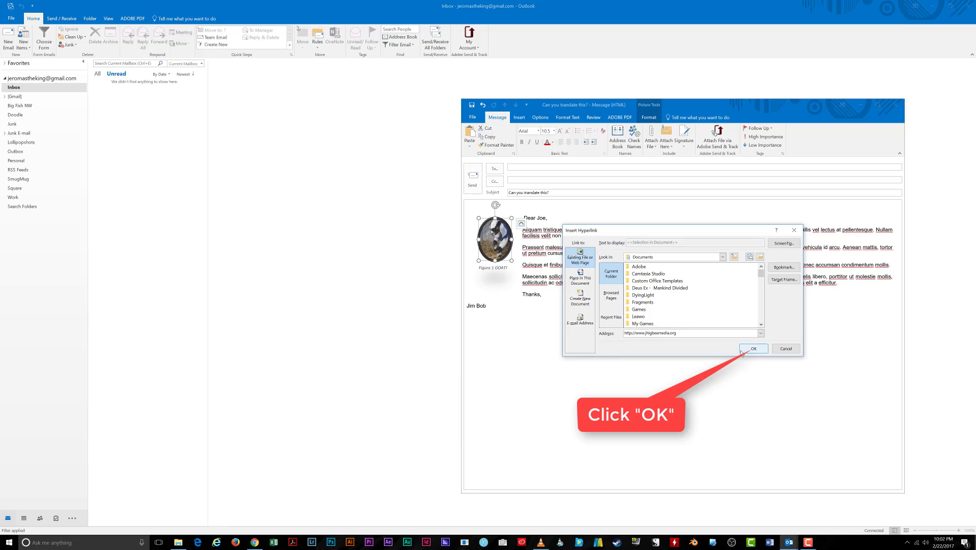
{"action": "left_click", "coordinate": [752, 350]}
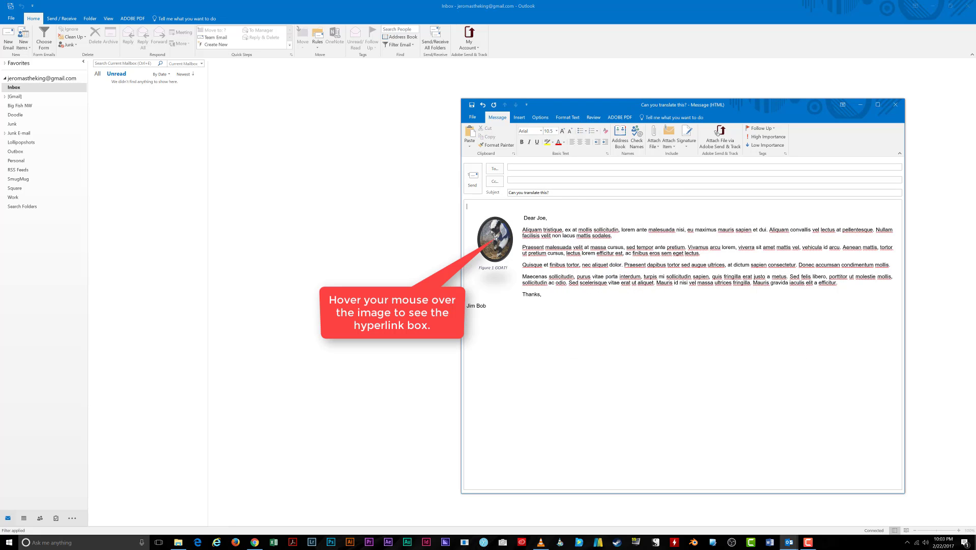
Indent the signature name with Tab so it aligns under 'Thanks,' beside the picture.
{"action": "mouse_move", "coordinate": [496, 237]}
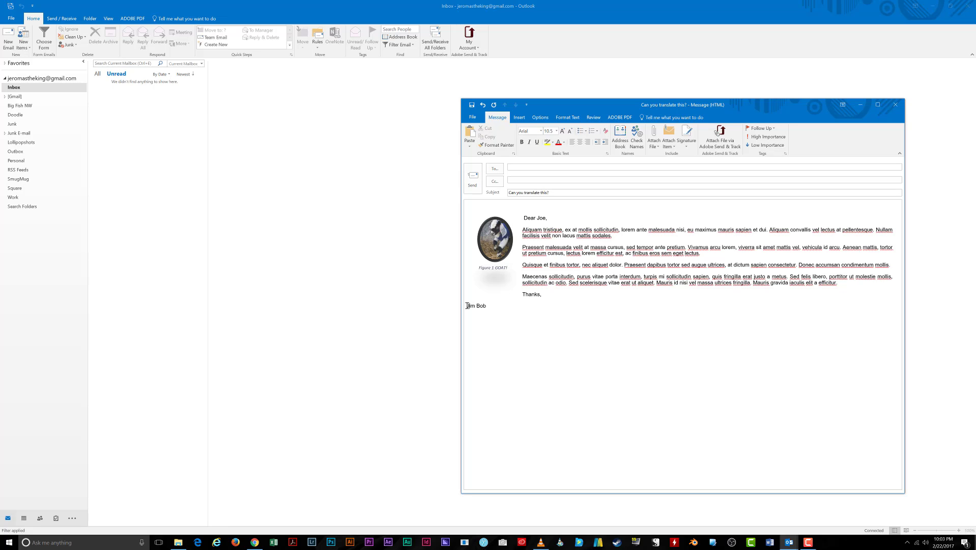
{"action": "key", "text": "Tab"}
{"action": "key", "text": "Tab"}
{"action": "key", "text": "Tab"}
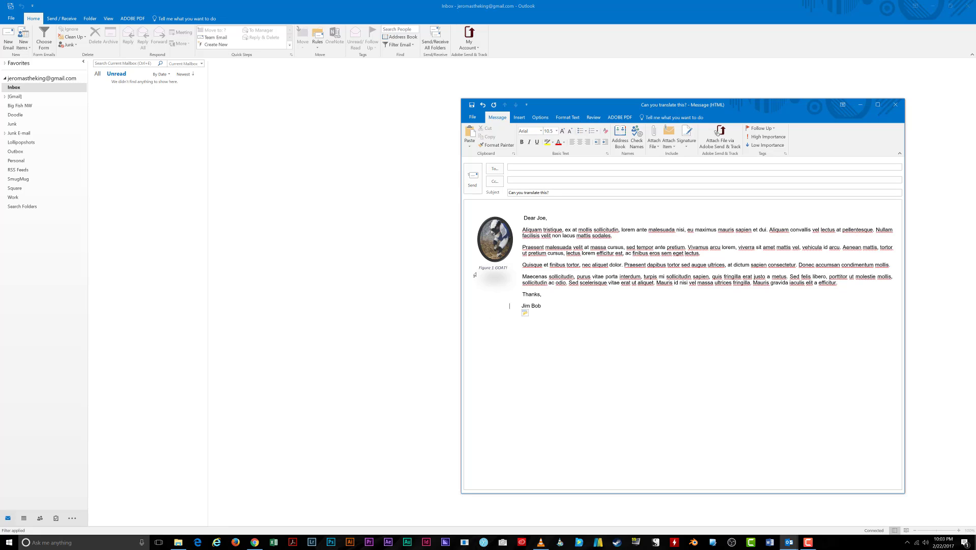